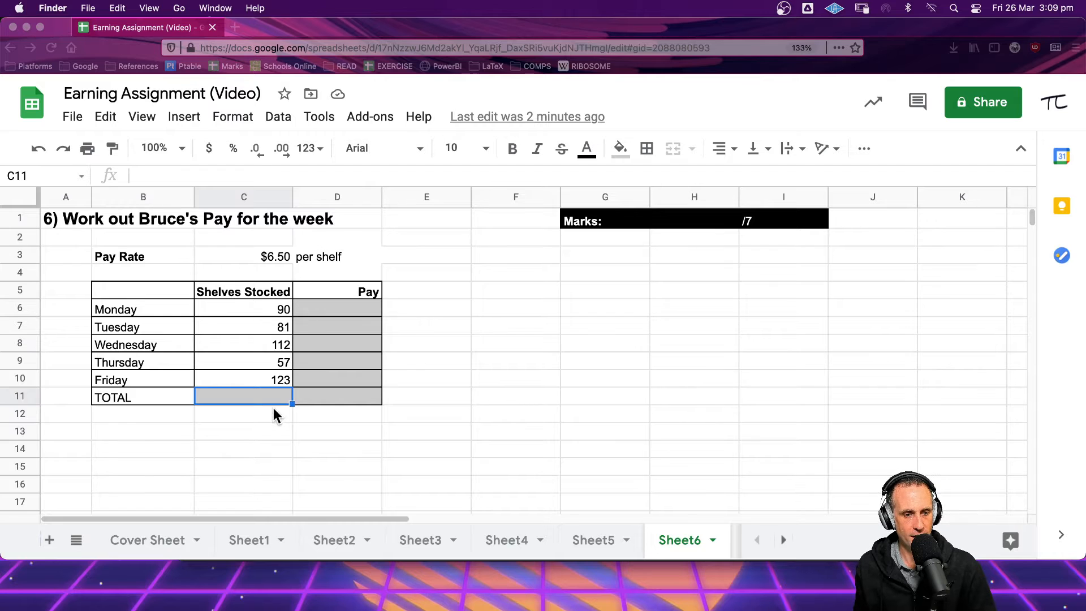
Total the shelves stocked in the TOTAL row with the suggested SUM(C6:C10) formula
left_click(274, 390)
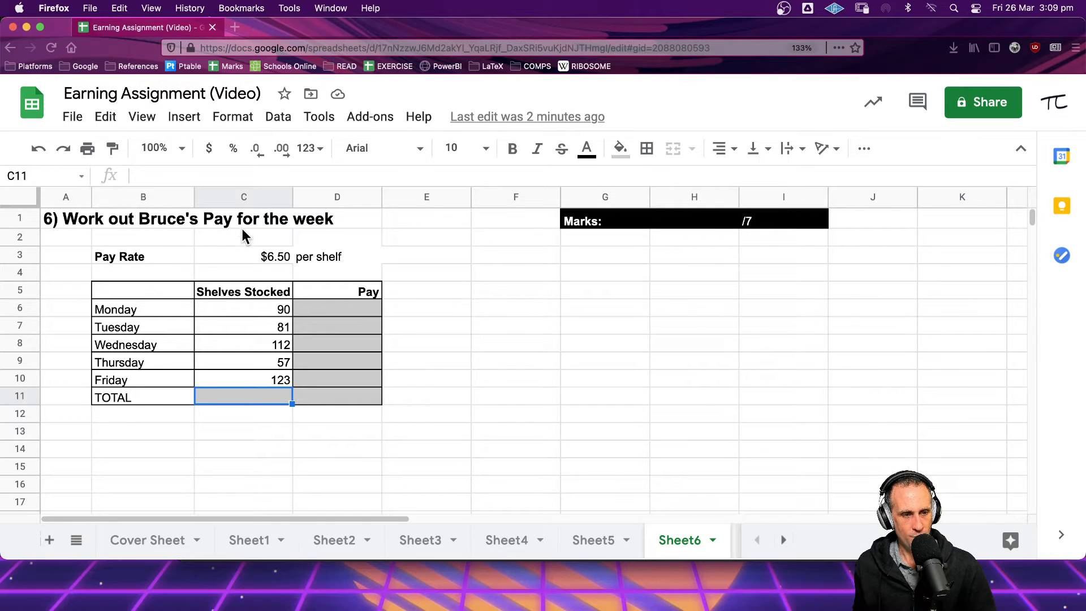
double_click(280, 394)
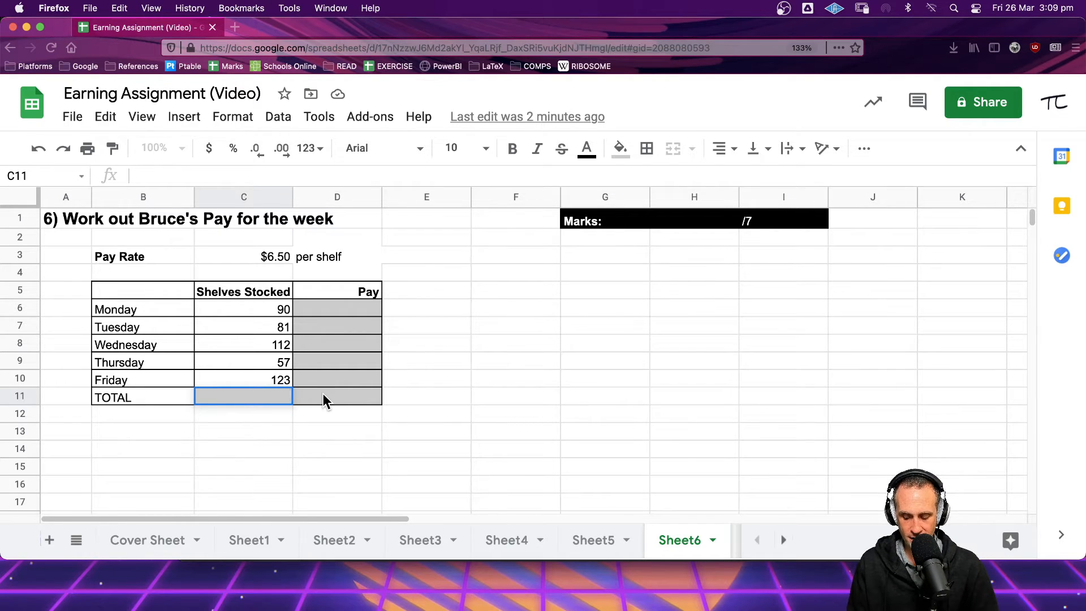
type("=")
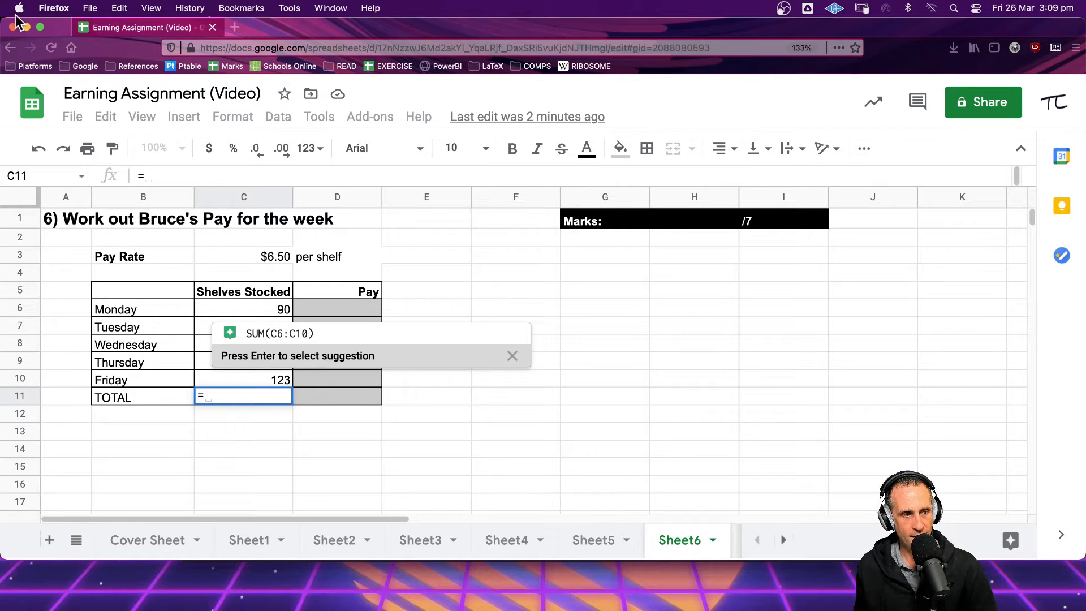
left_click(272, 317)
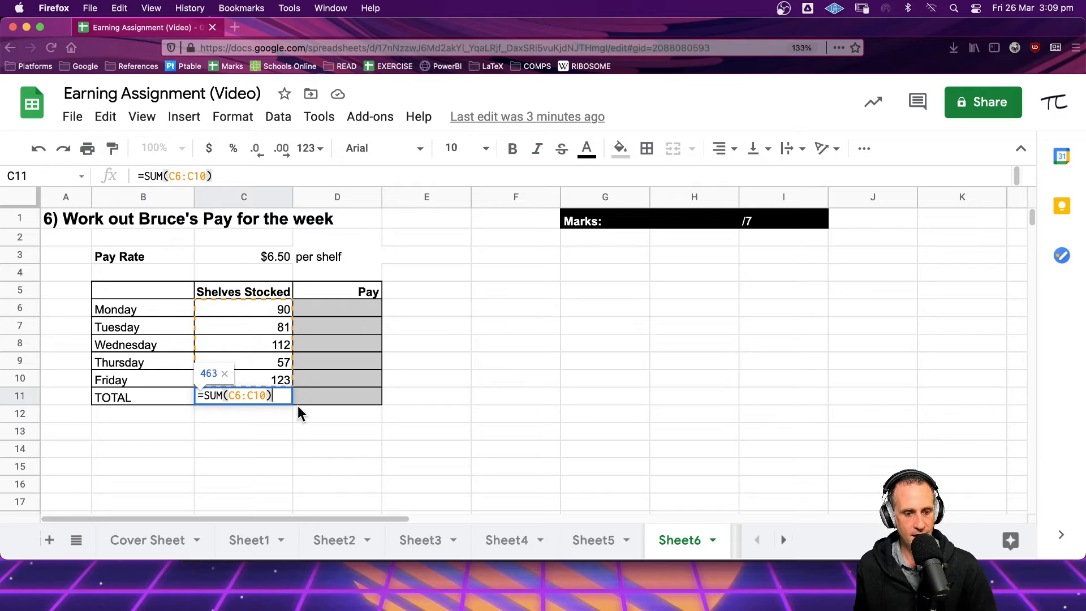
key("Return")
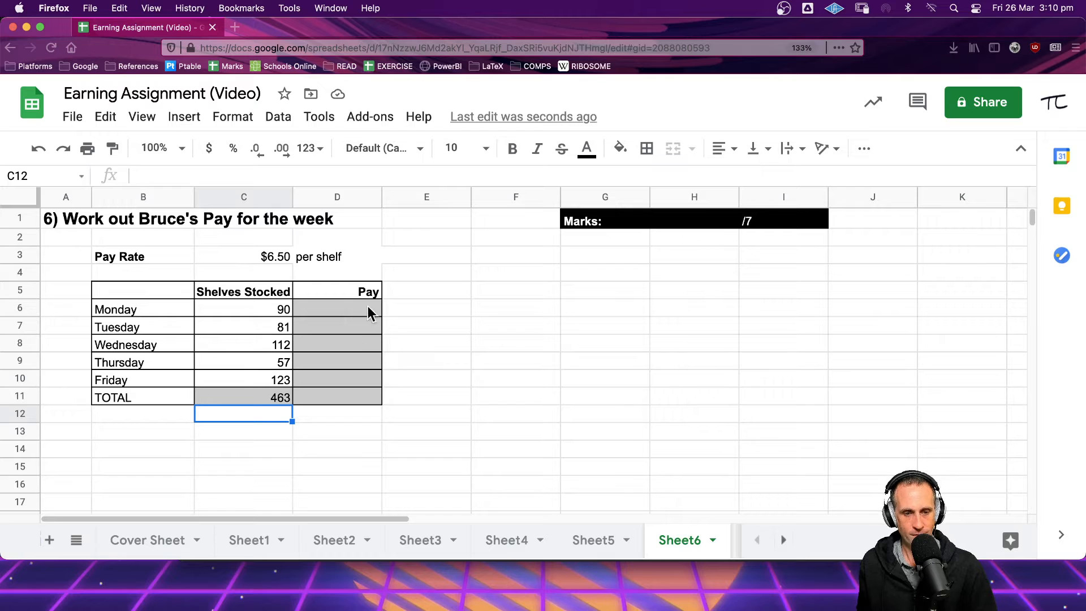
Enter =C6*6.50 in Monday's pay cell and fill the formula down through the TOTAL row
left_click(311, 308)
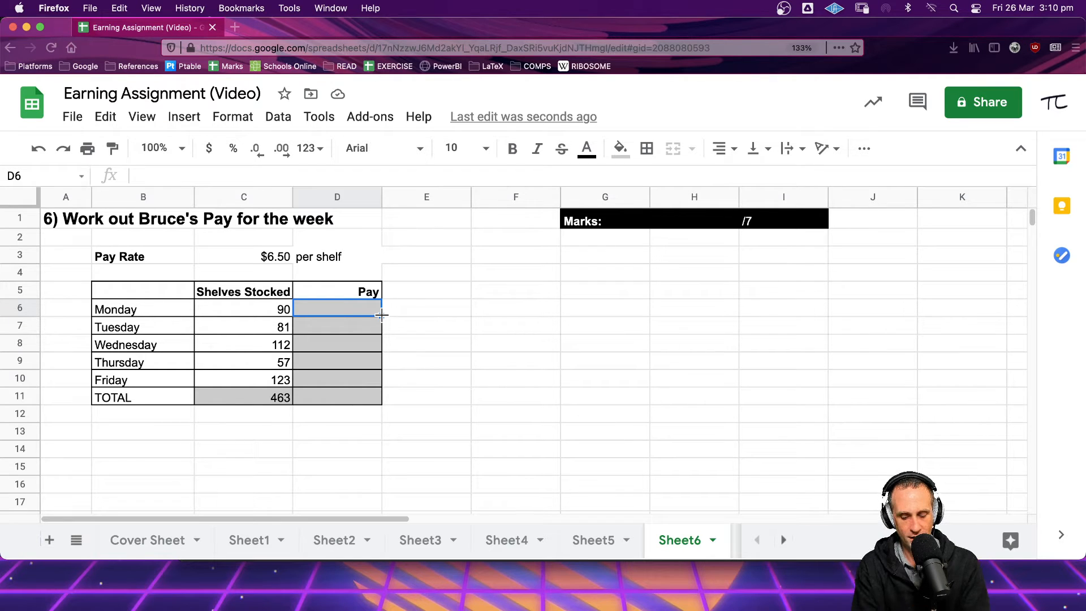
type("=")
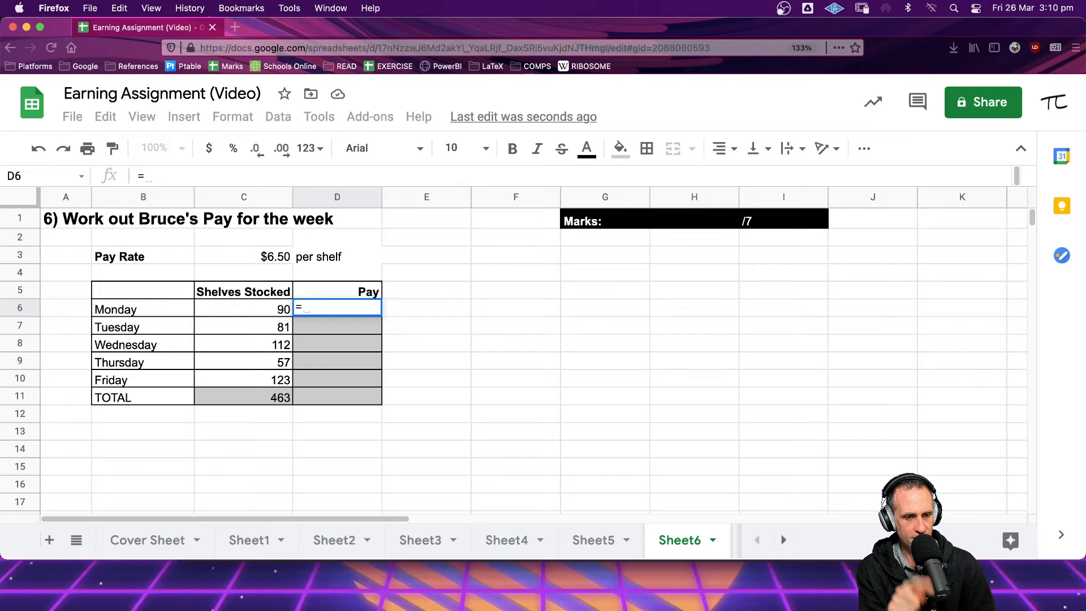
type("C6")
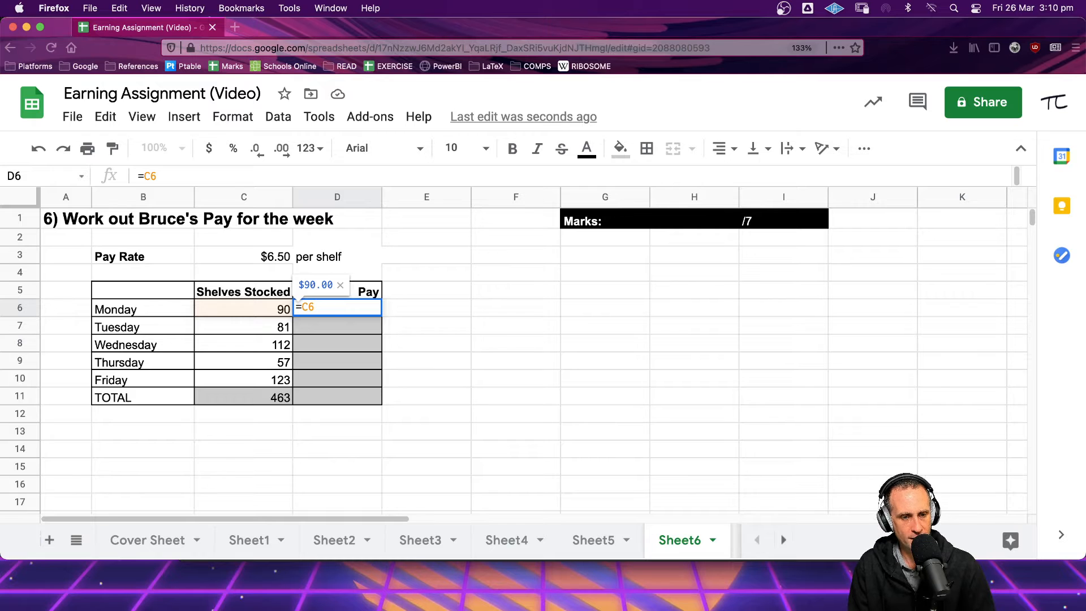
type("*")
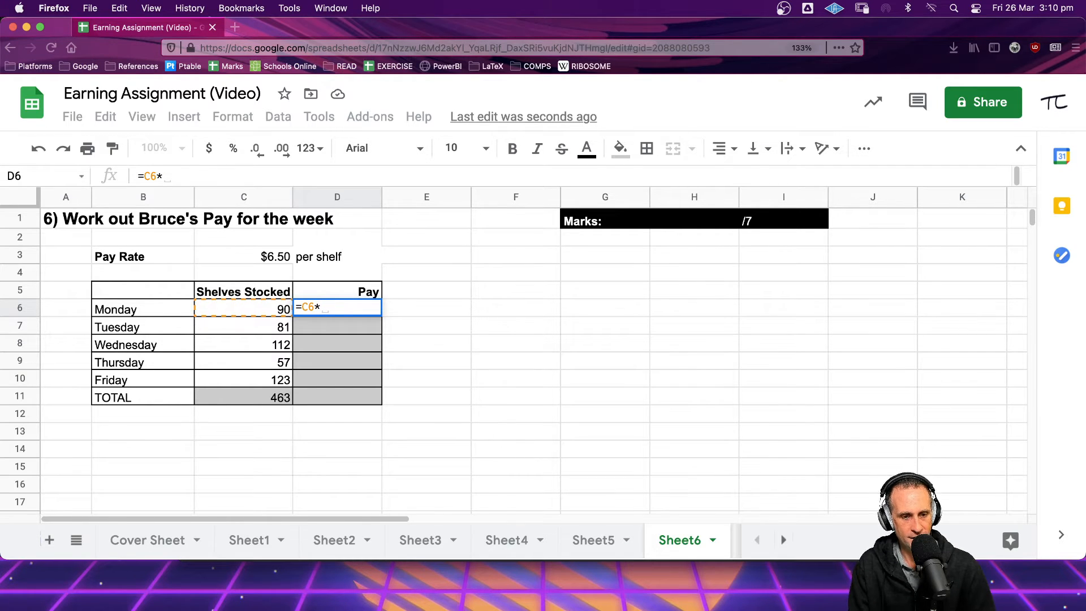
type("6.50")
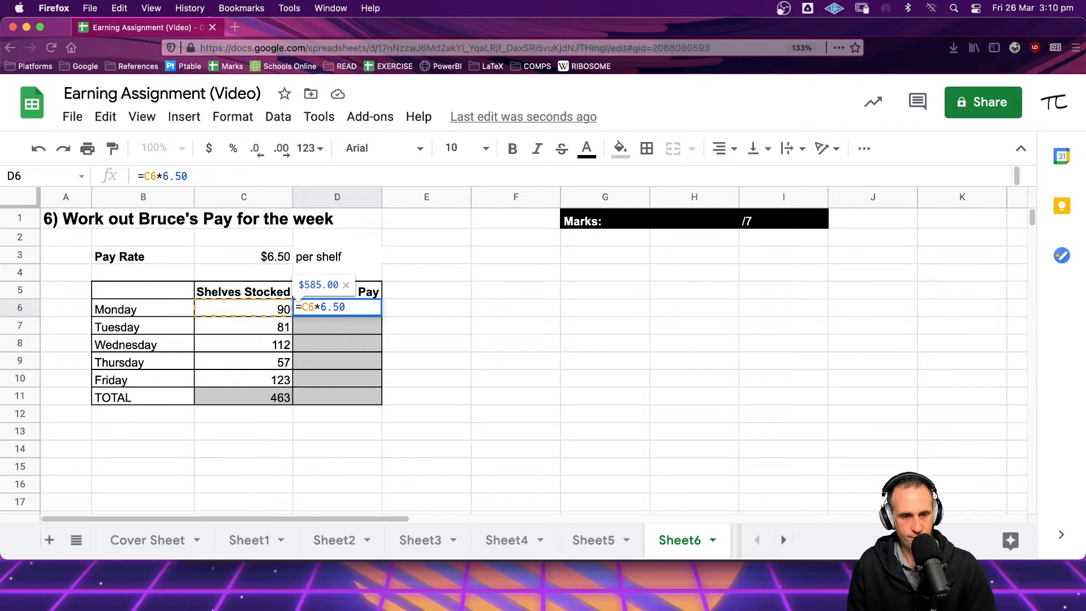
key("Return")
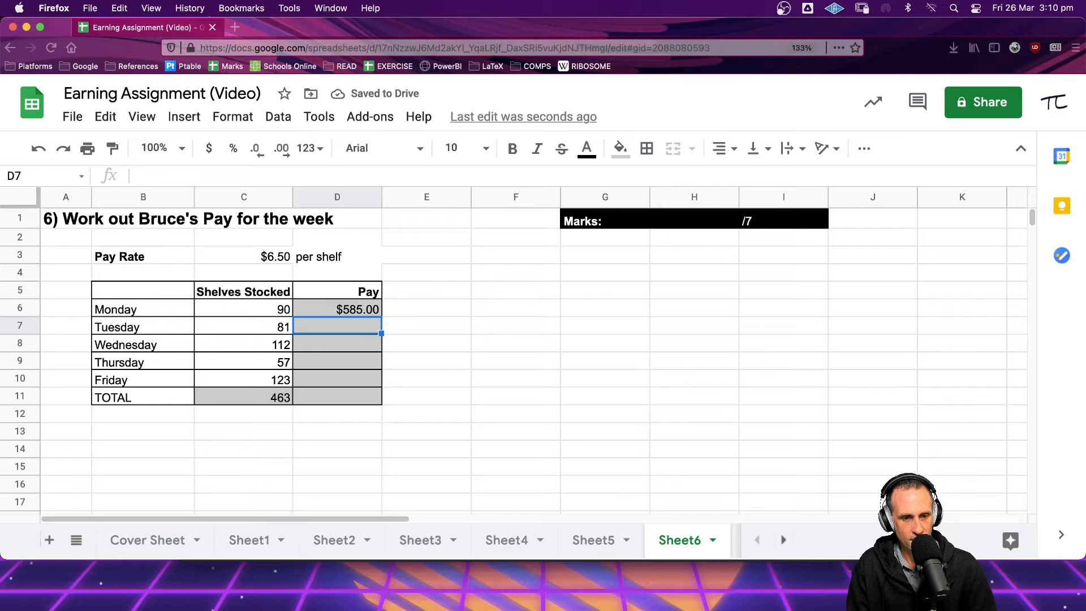
left_click(378, 310)
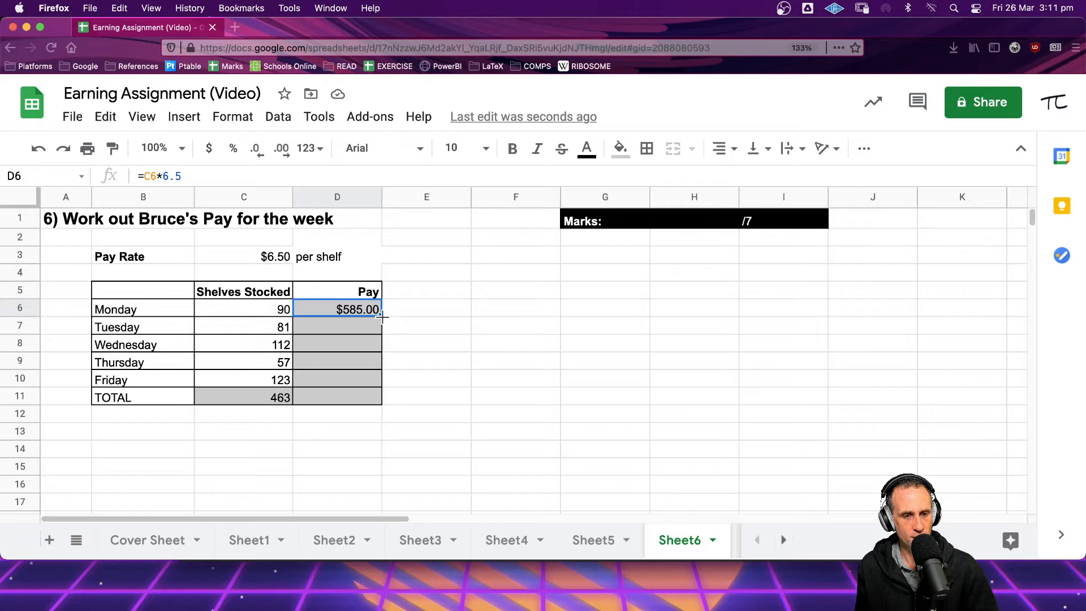
left_click_drag(382, 317, 368, 399)
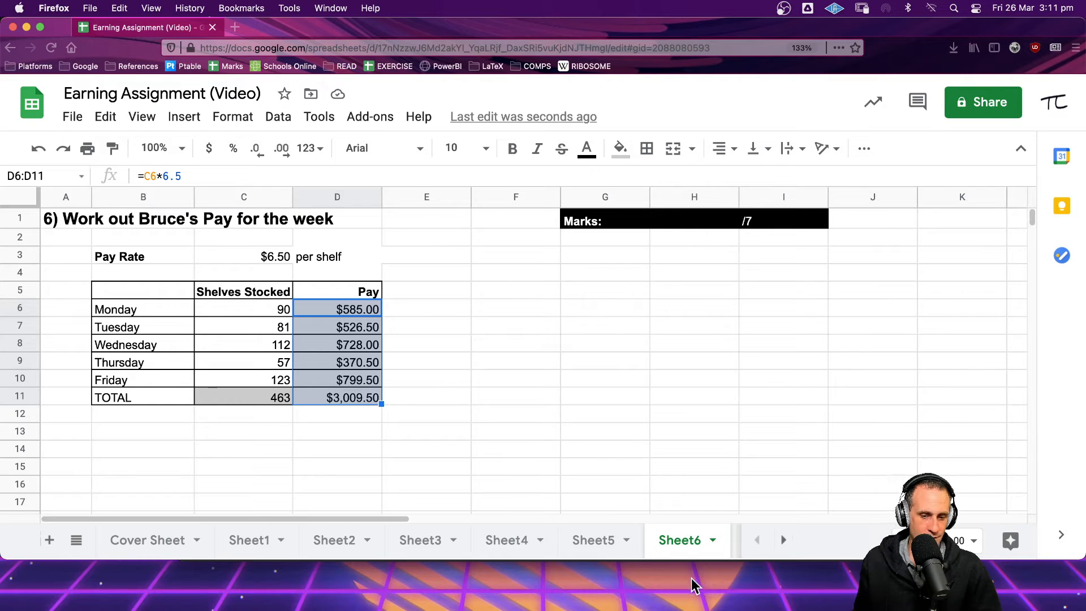
Switch to Sheet7 and enter =C6*8 as School 1's pay
left_click(783, 540)
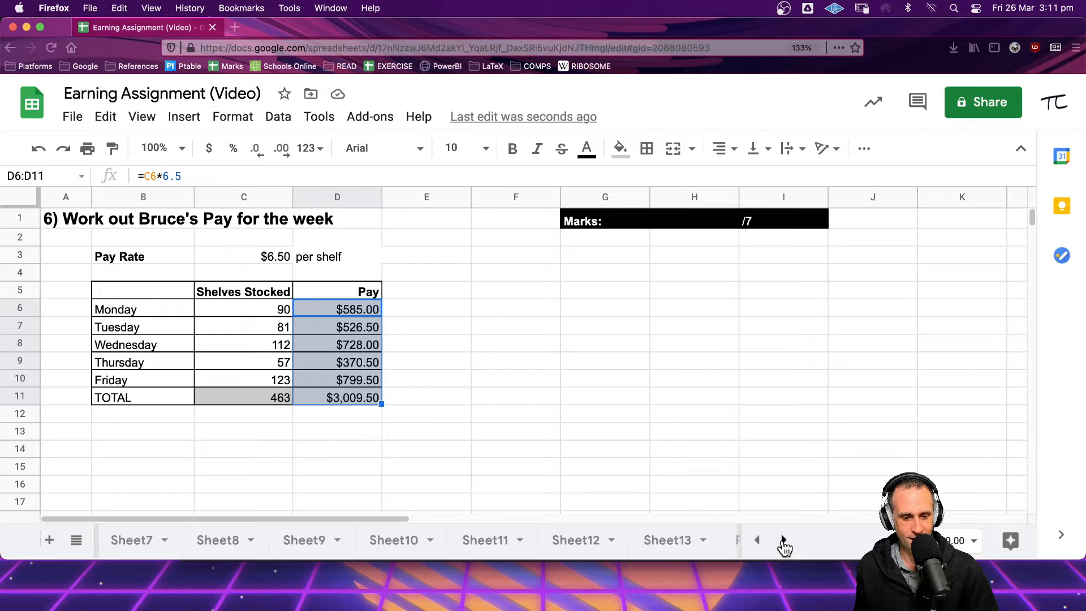
left_click(130, 544)
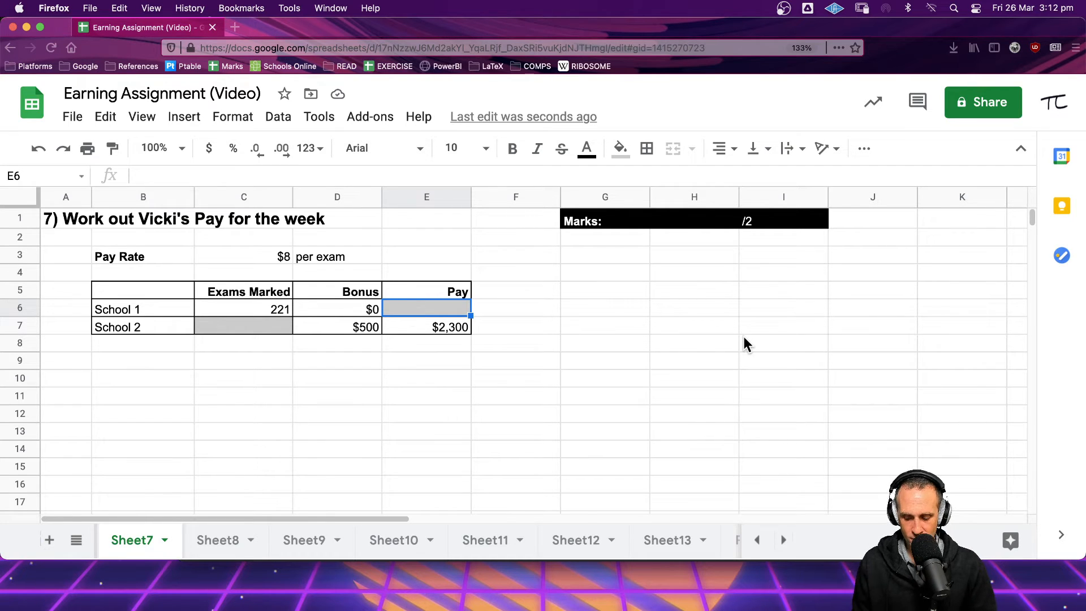
type("=")
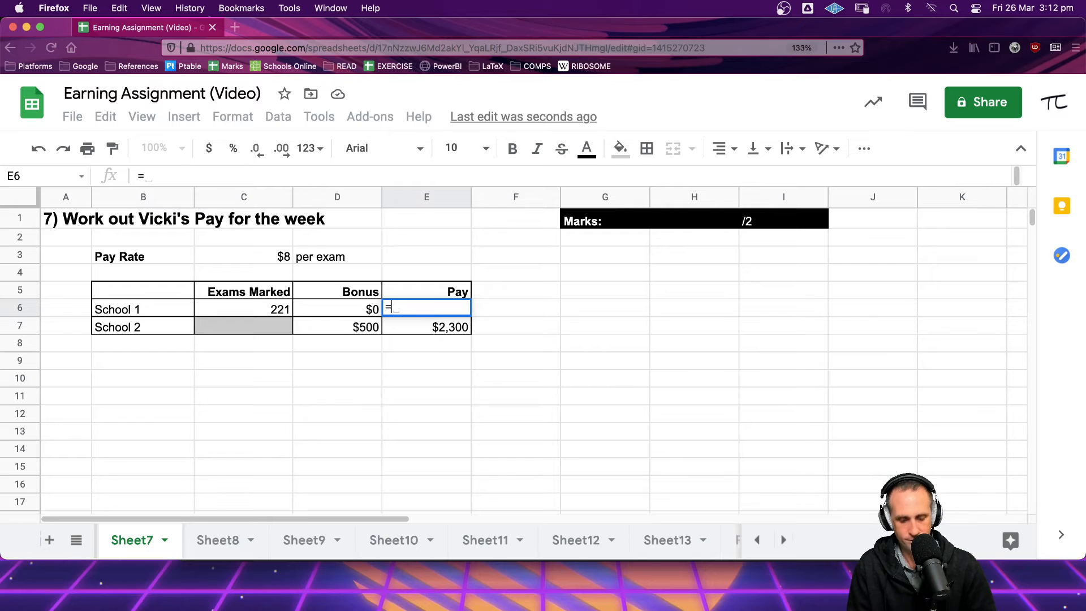
type("C6")
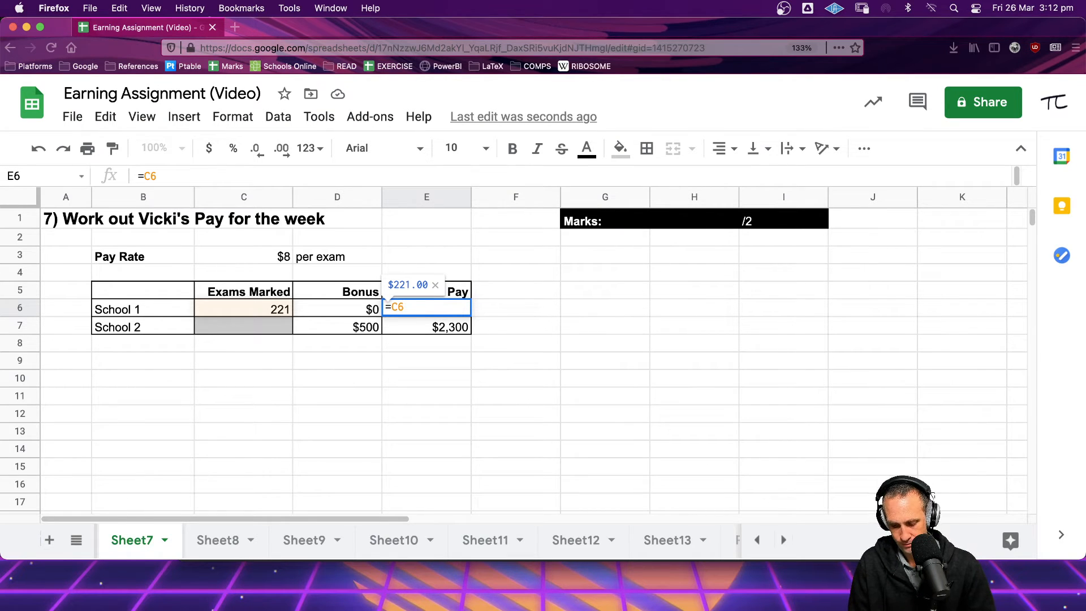
type("*")
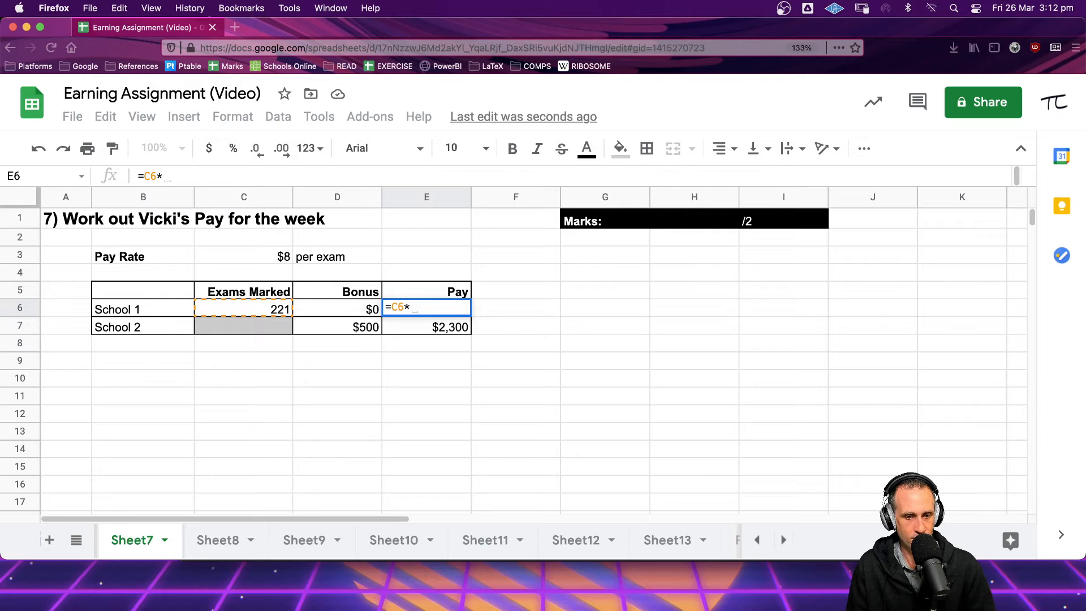
type("8")
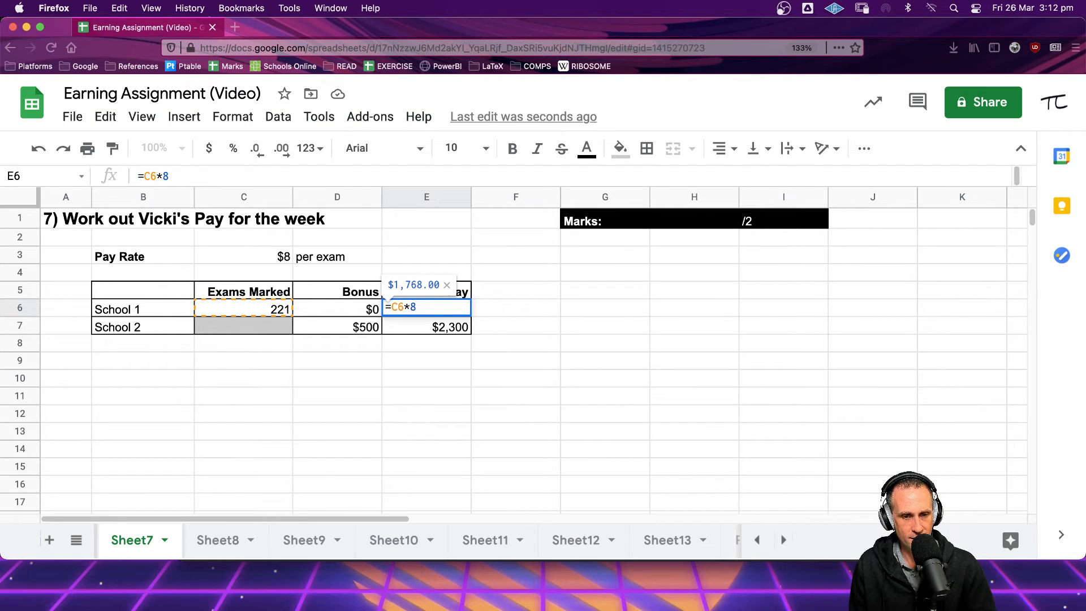
key("Return")
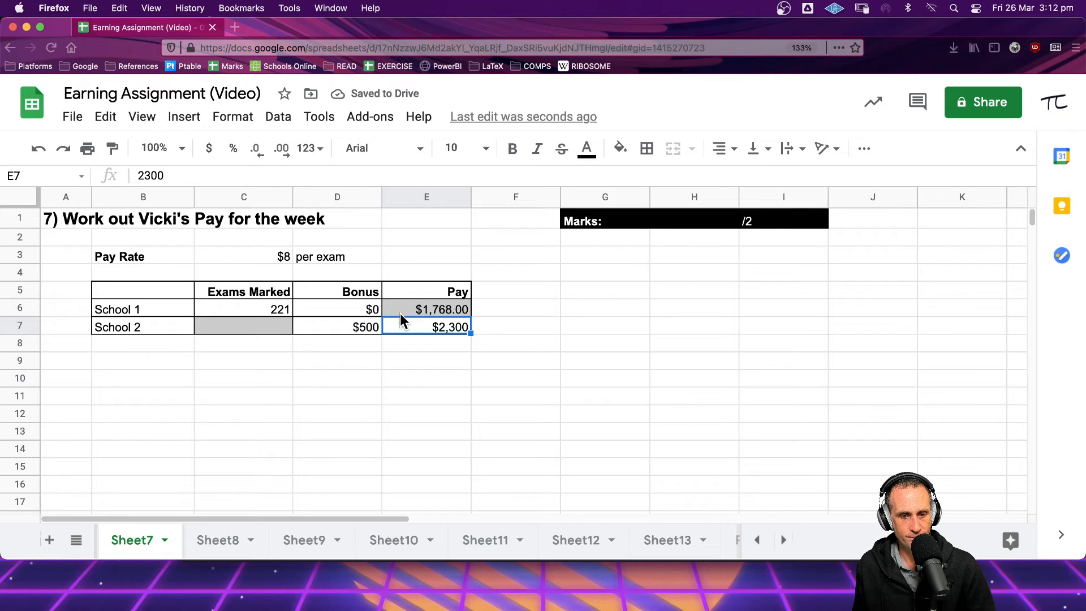
Edit School 1's pay formula to multiply C6 by the pay rate cell C3 instead of 8
left_click(447, 310)
double_click(446, 310)
key("BackSpace")
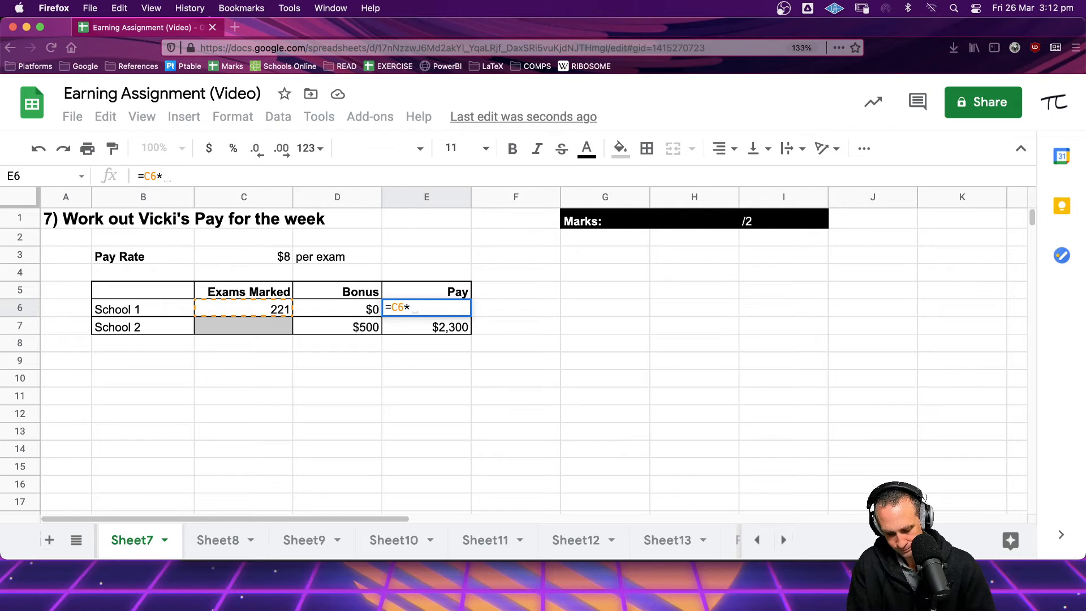
type("C3")
key("Return")
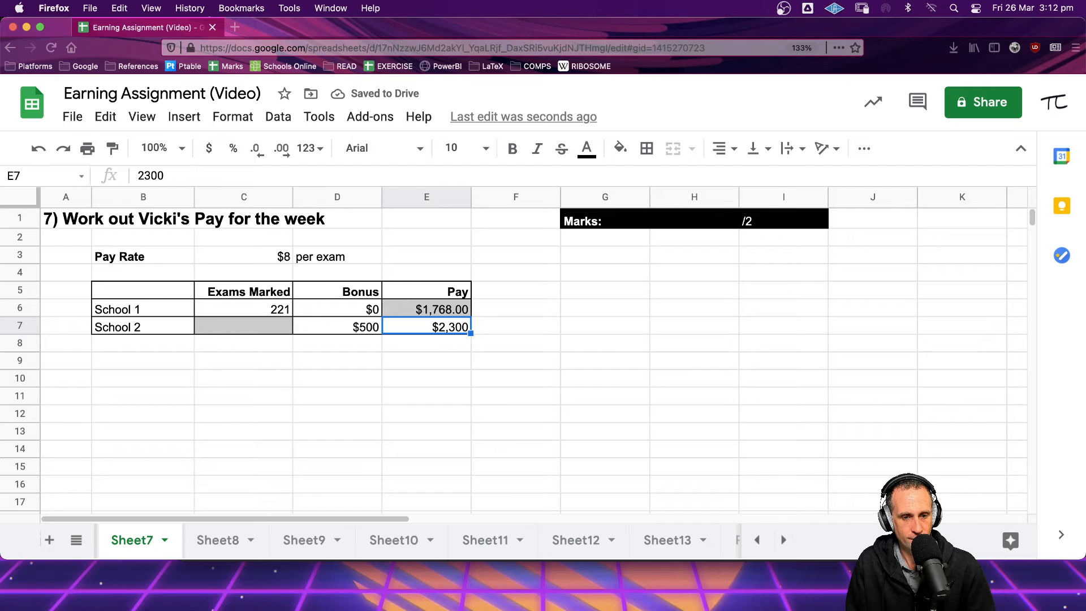
Enter a demonstration formula =DIVIDE(10,2) in the empty cell C11
key("Left")
key("Left")
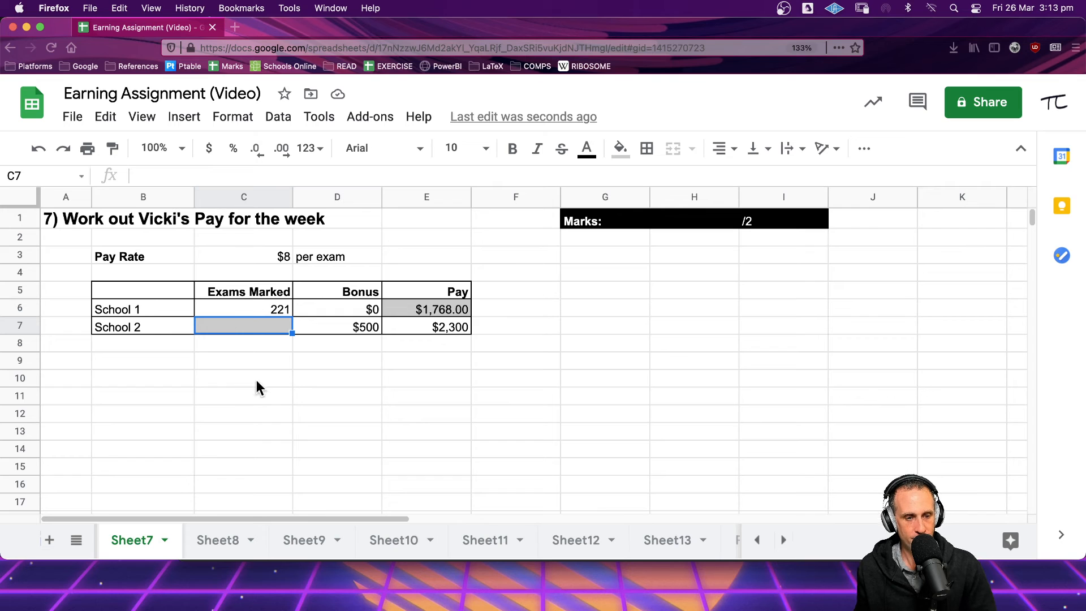
left_click(228, 397)
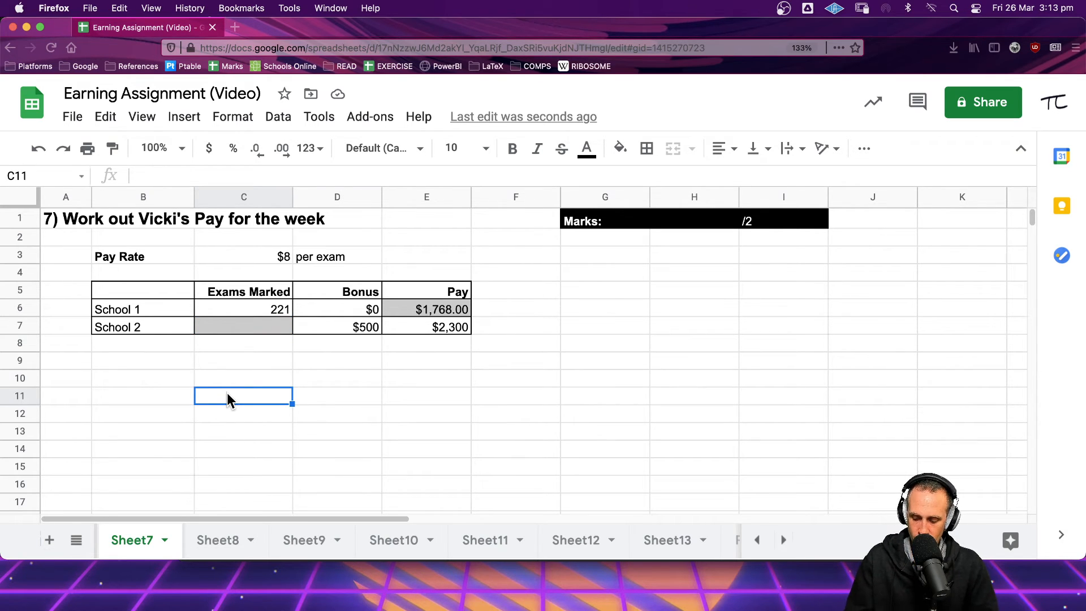
type("=")
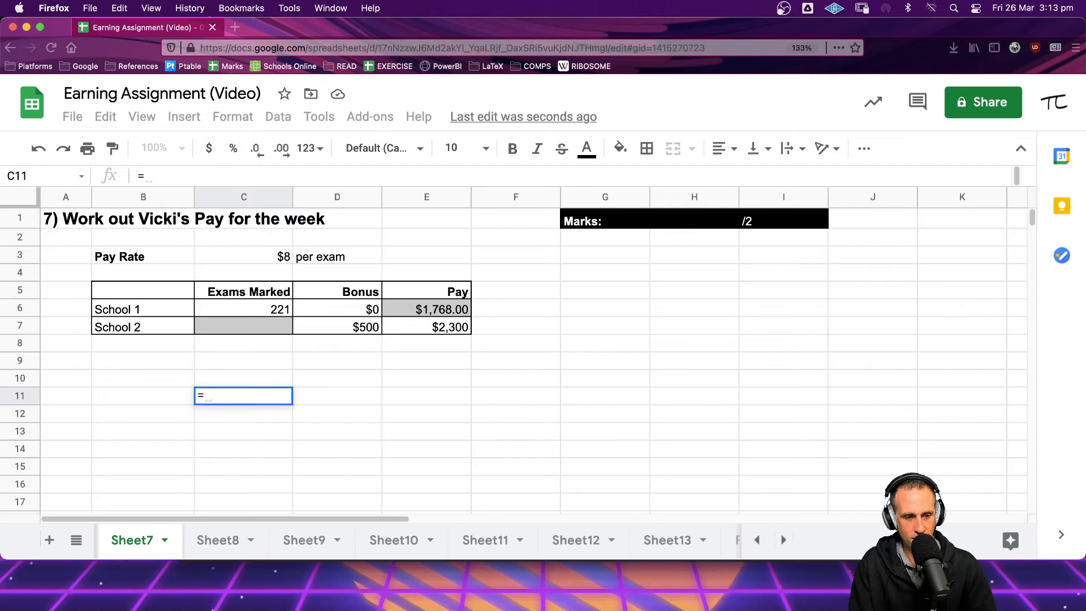
type("div")
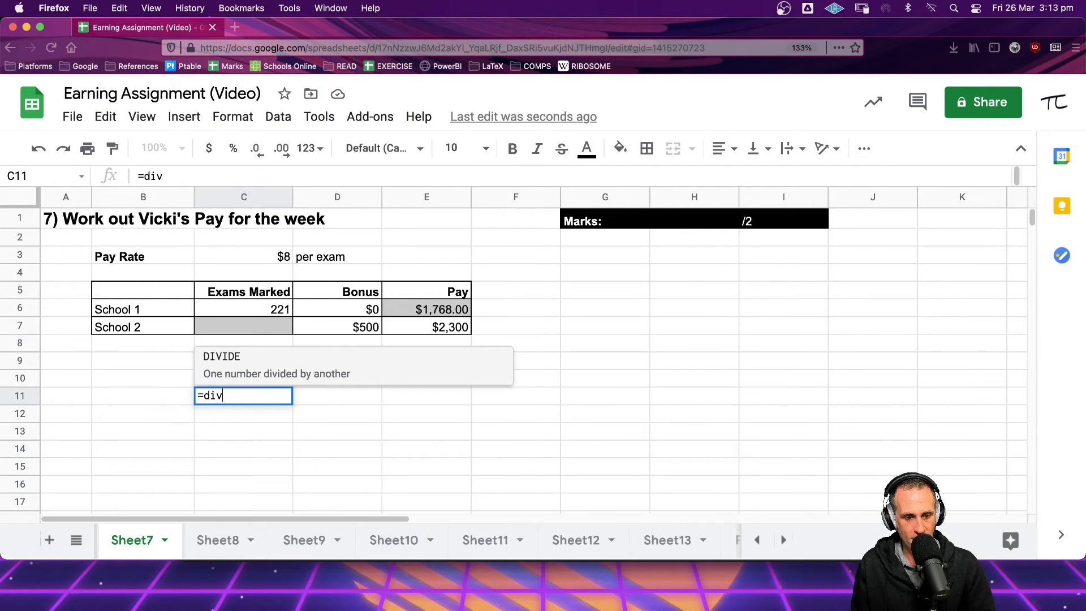
left_click(222, 360)
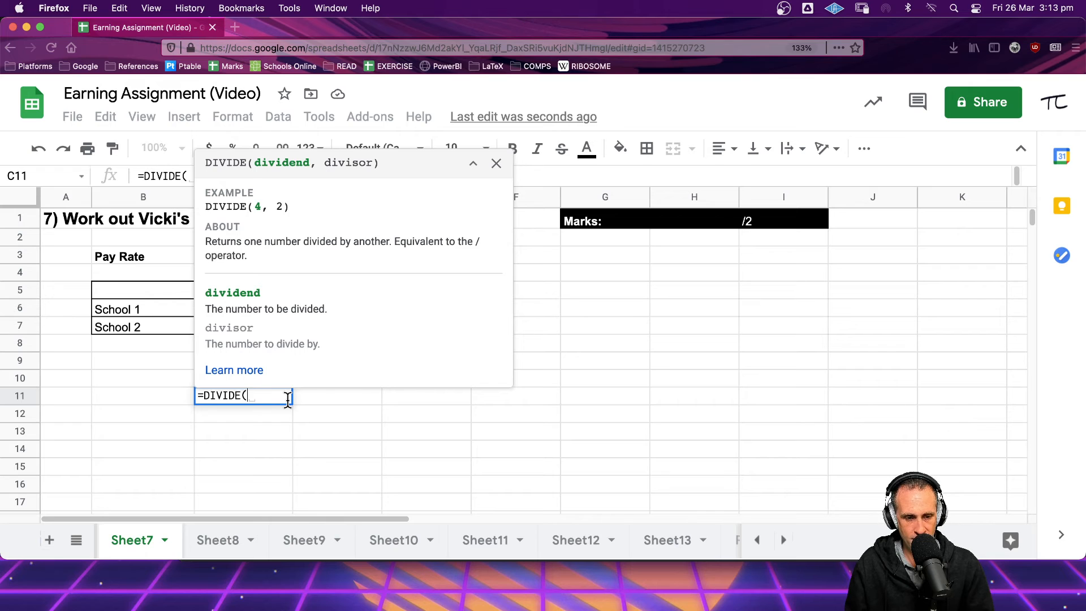
type("10,2)")
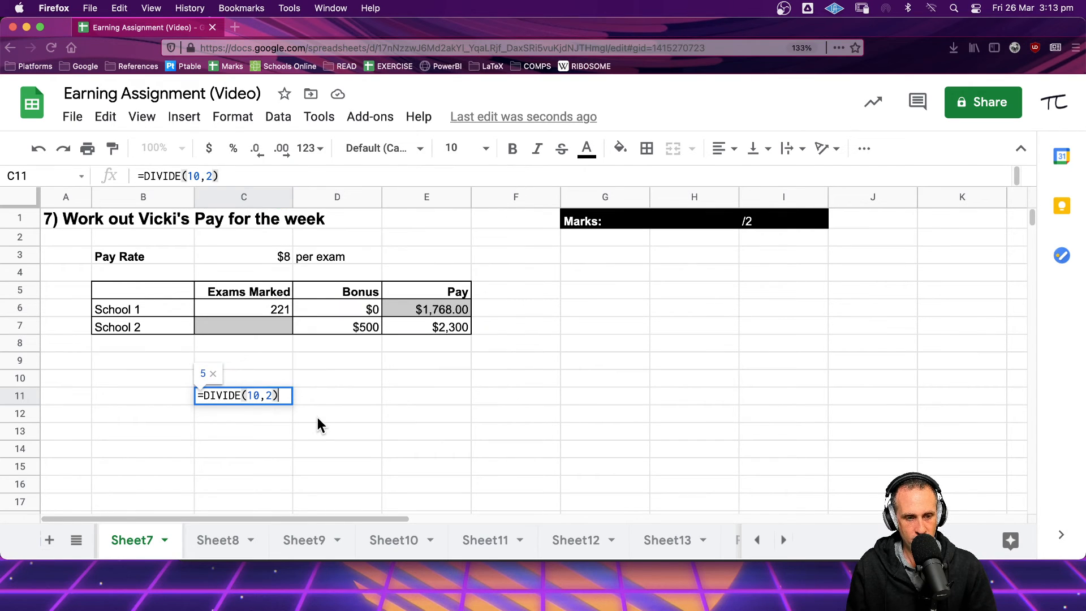
key("Return")
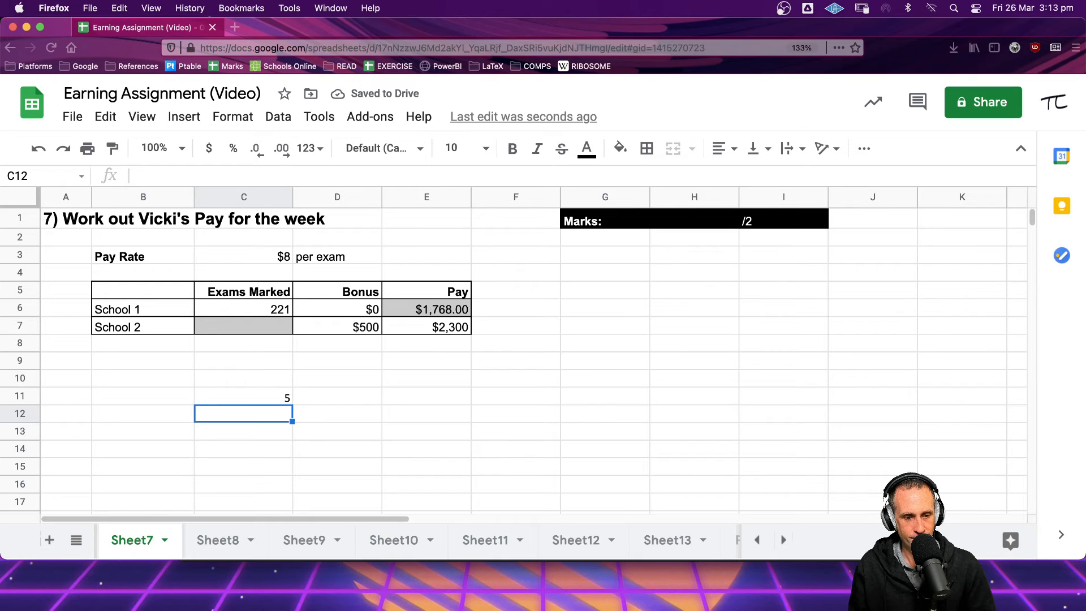
Change the dividend in C11's DIVIDE formula to 100
left_click(286, 394)
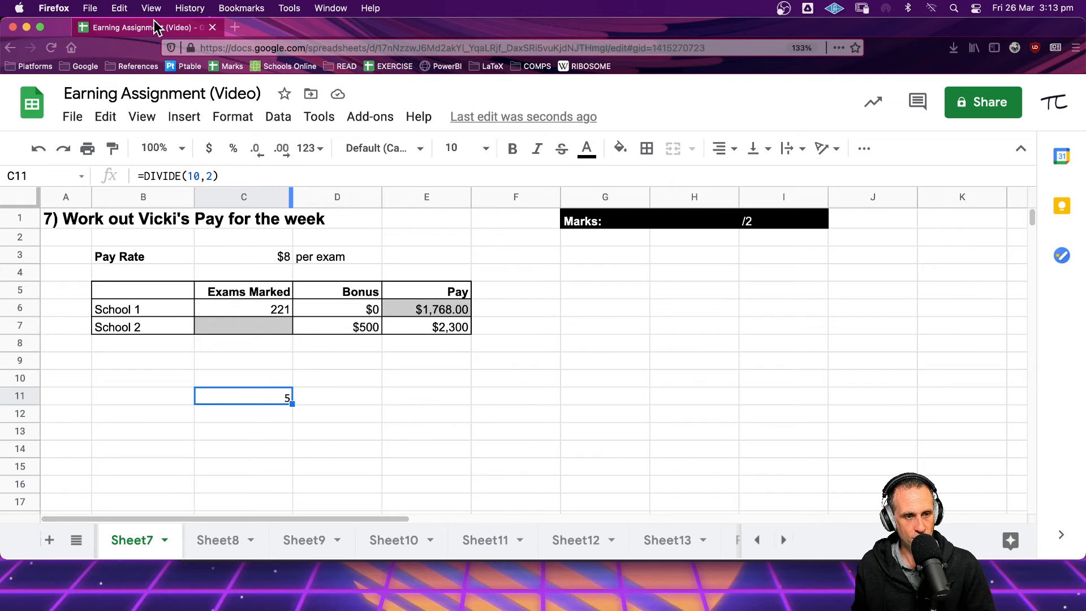
left_click(192, 176)
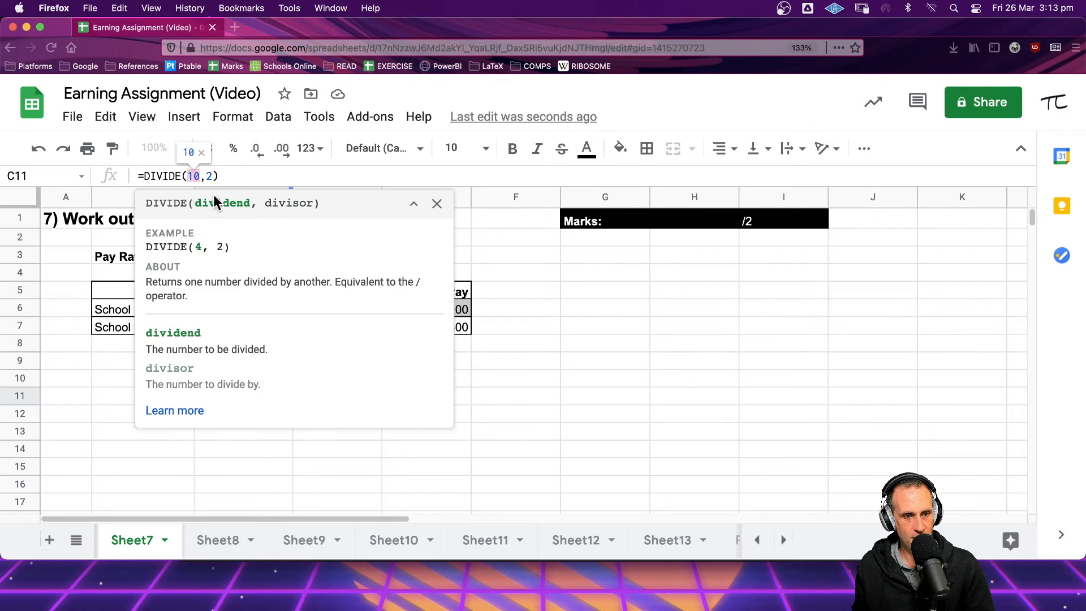
type("0")
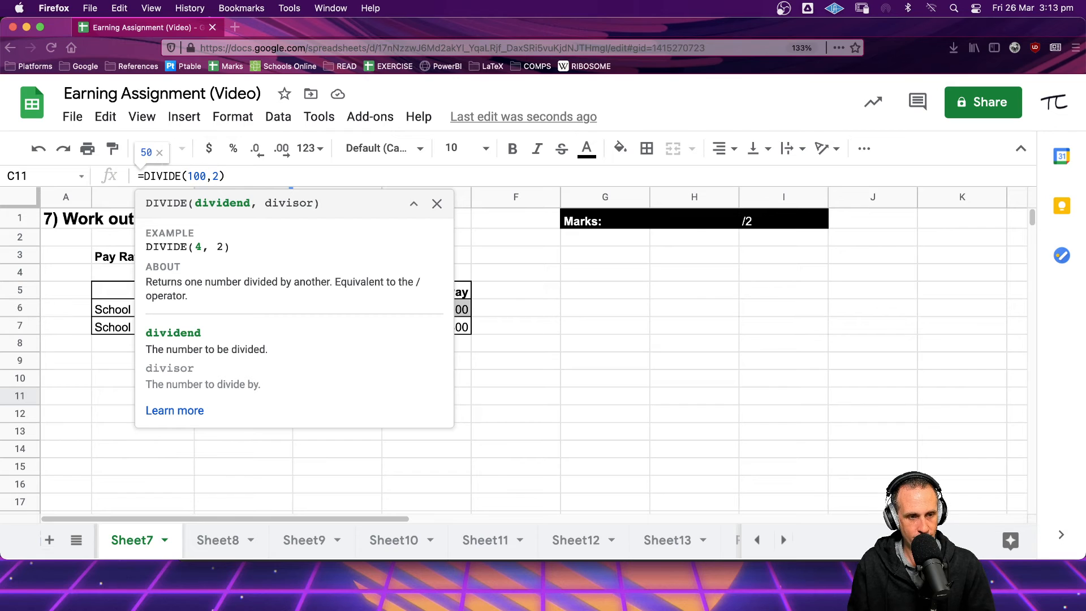
key("Return")
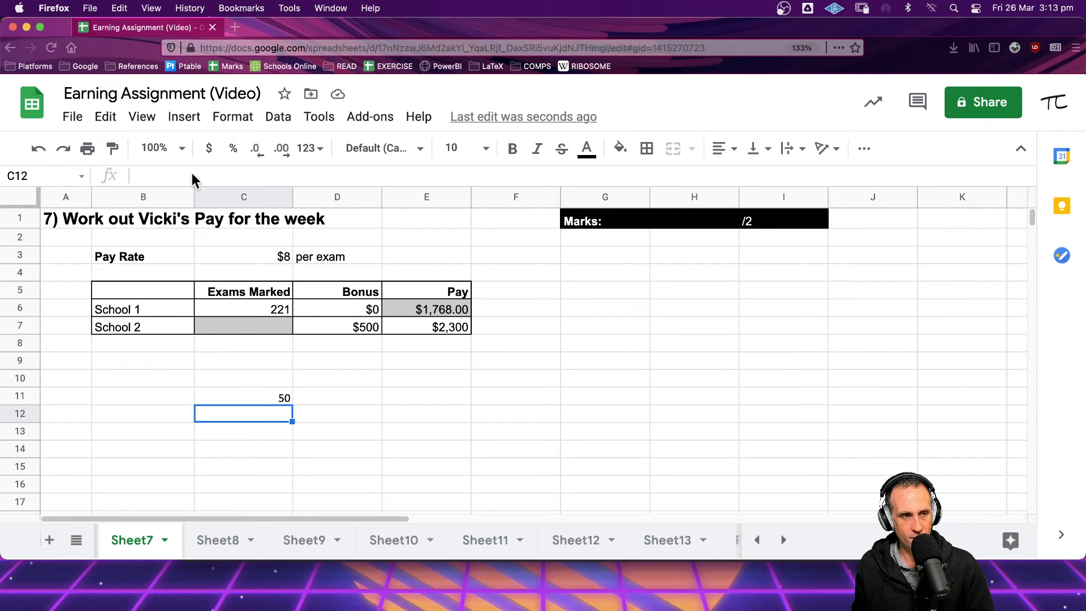
Switch to Sheet8 and select the Per Month pay cell
left_click(247, 327)
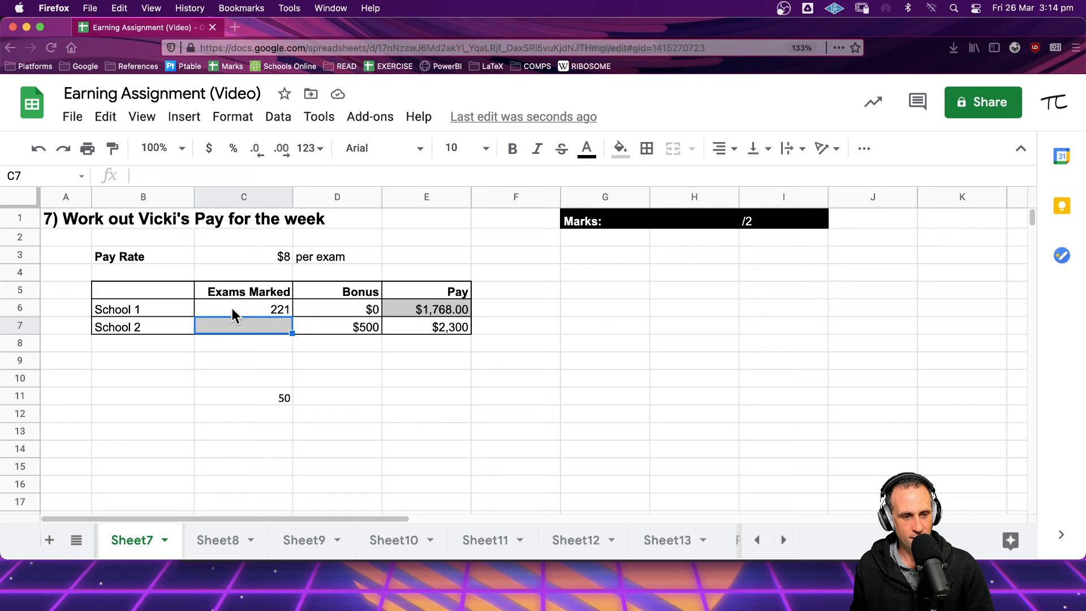
left_click(276, 393)
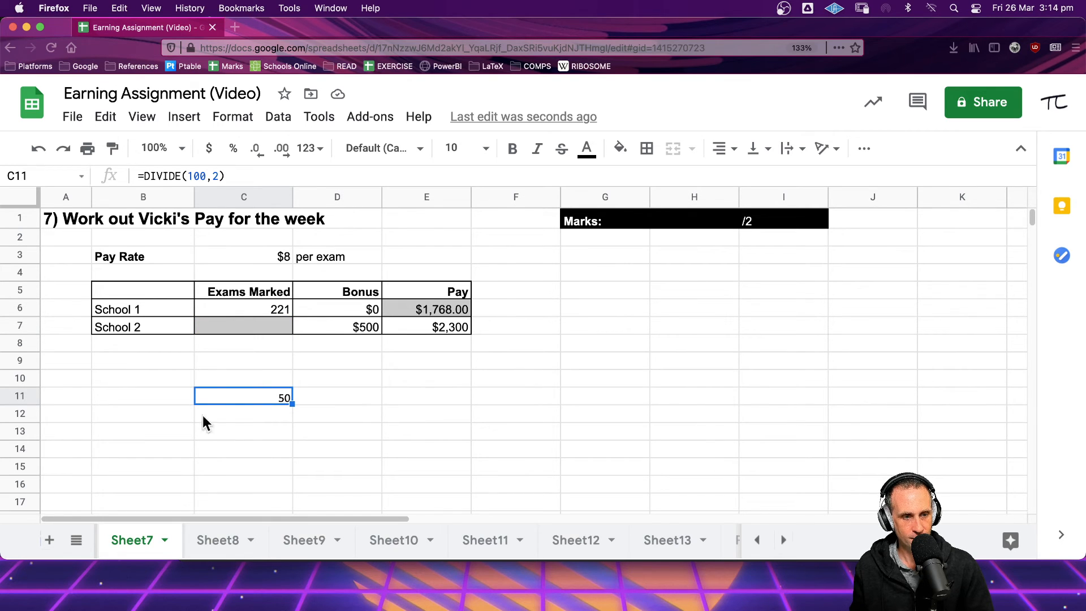
left_click(219, 543)
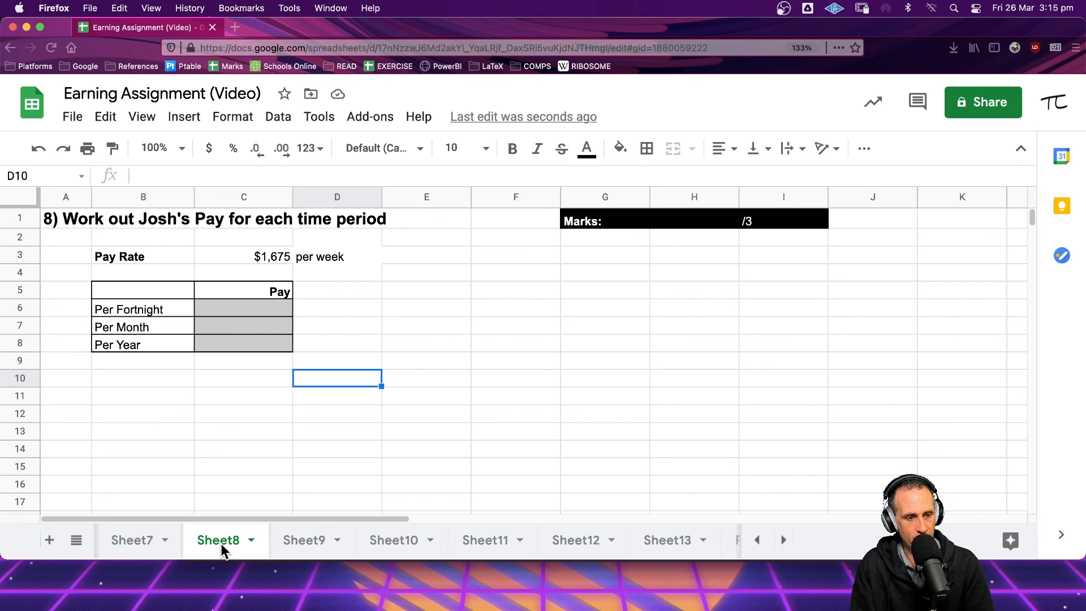
left_click(226, 319)
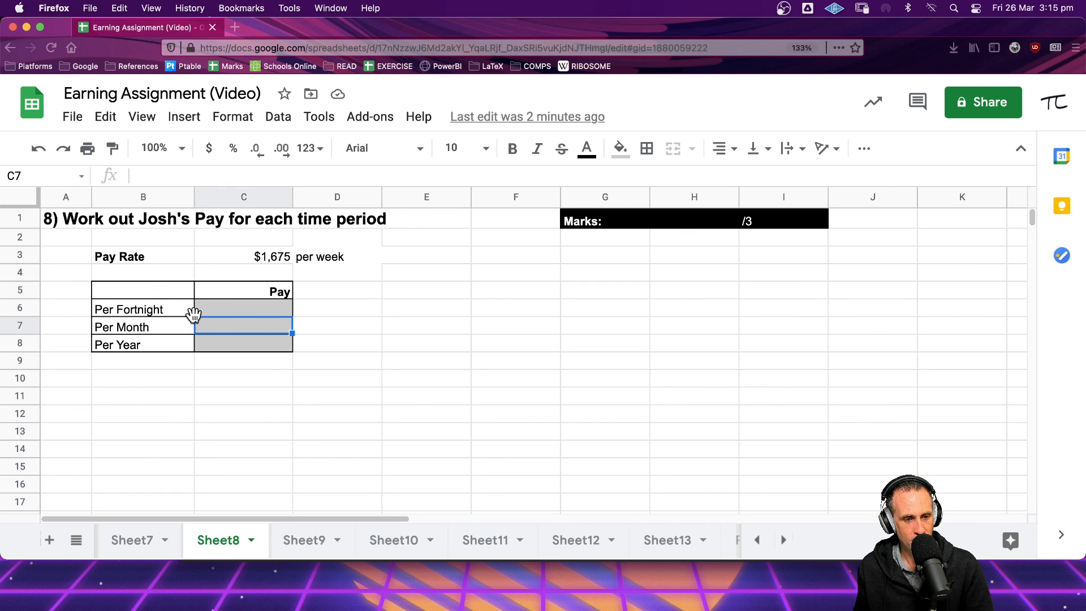
left_click(255, 595)
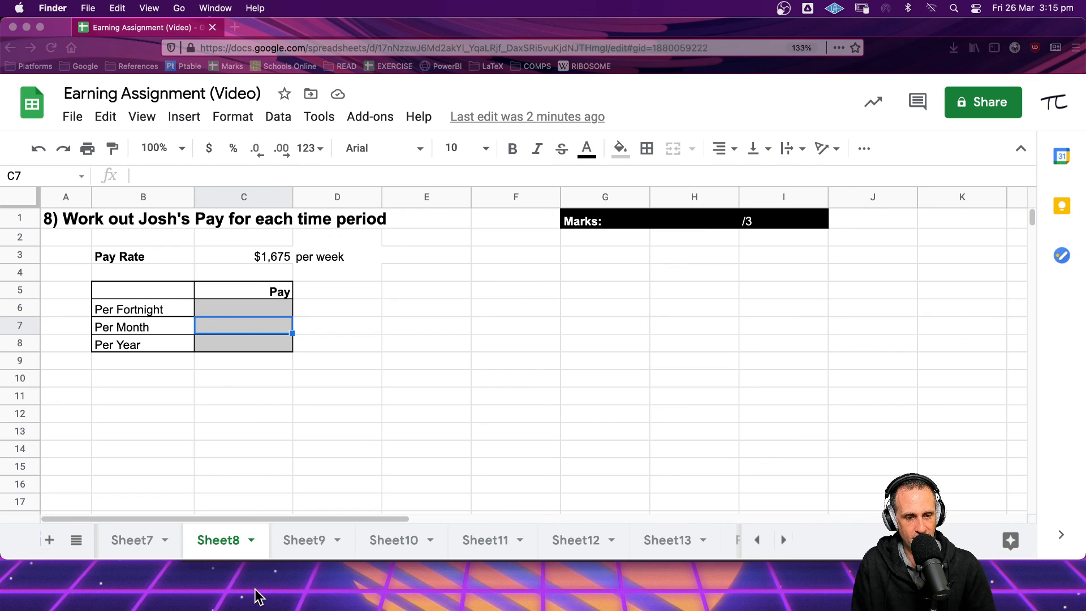